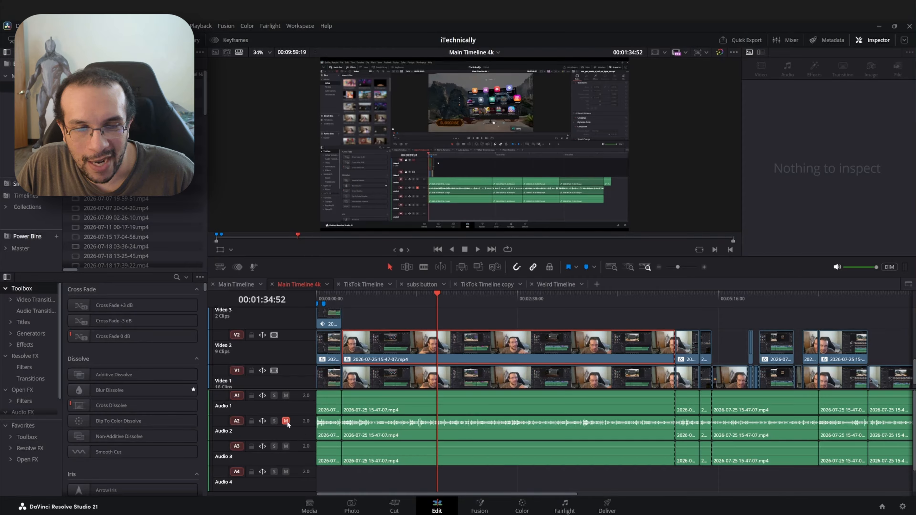
Select the Audio 2 track and its clip, and review the clip's audio settings in the Inspector.
{"action": "left_click", "coordinate": [297, 433]}
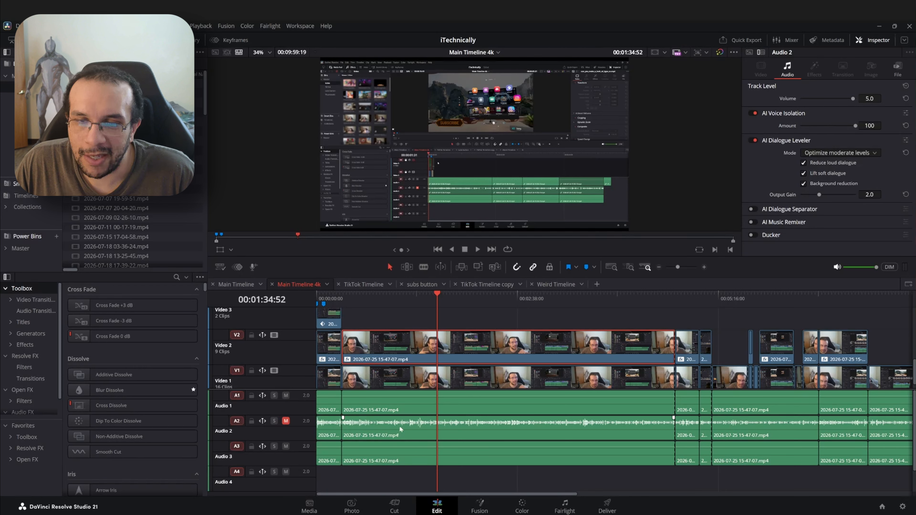
{"action": "left_click", "coordinate": [522, 427]}
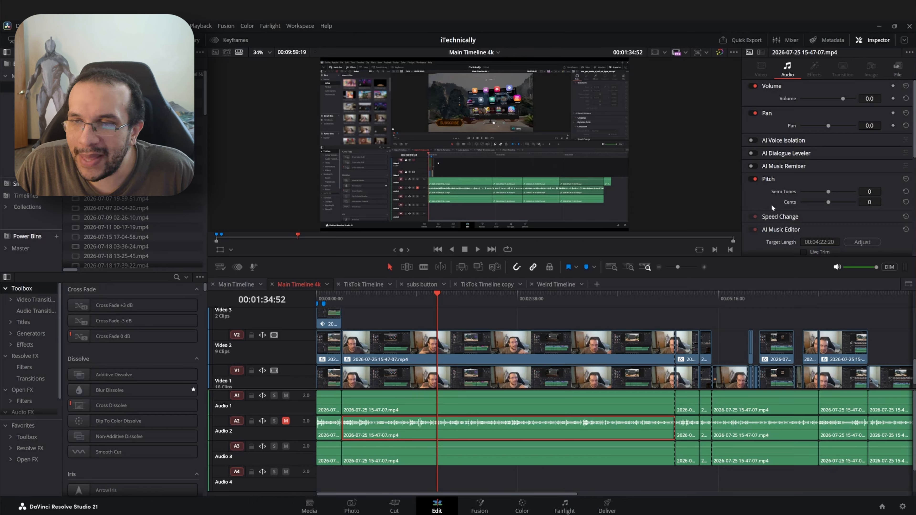
{"action": "scroll", "coordinate": [776, 202], "scroll_direction": "down", "scroll_amount": 3}
{"action": "scroll", "coordinate": [779, 202], "scroll_direction": "down", "scroll_amount": 5}
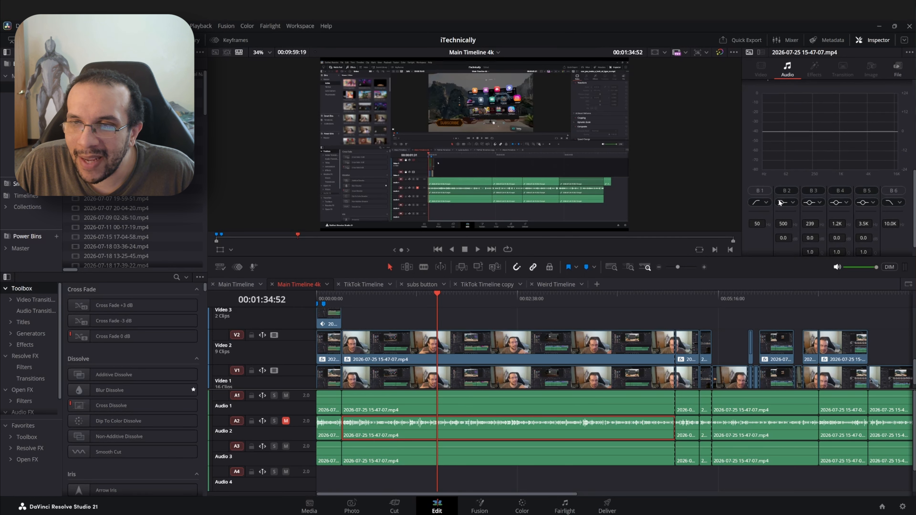
{"action": "scroll", "coordinate": [779, 202], "scroll_direction": "up", "scroll_amount": 3}
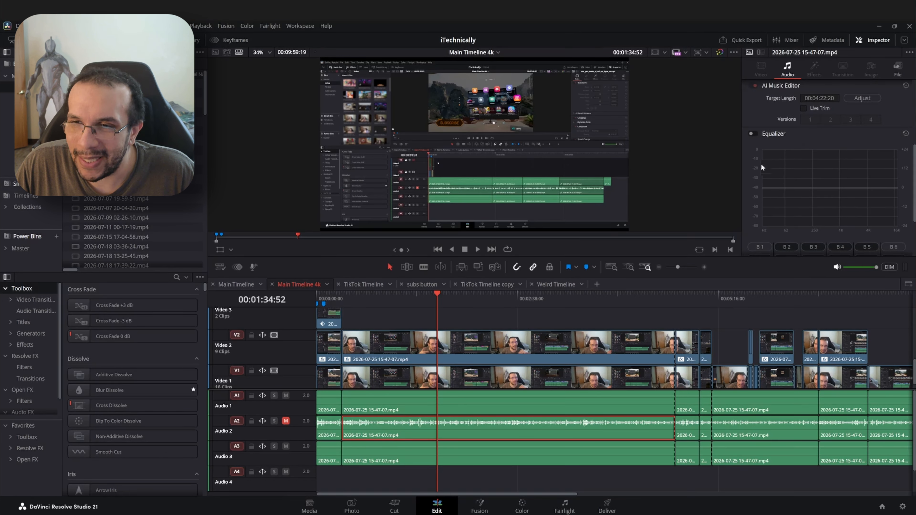
{"action": "scroll", "coordinate": [757, 128], "scroll_direction": "up", "scroll_amount": 3}
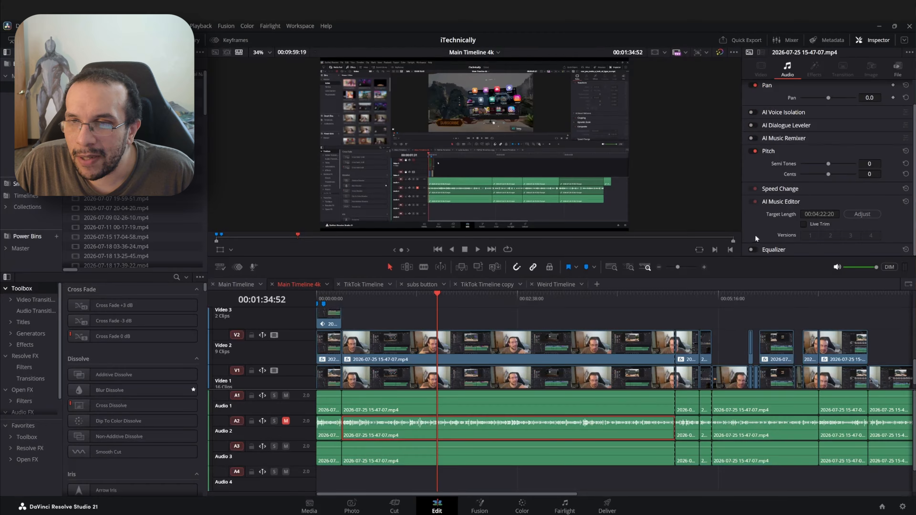
Enable the clip's Equalizer and pull band 4 down to about 1.0 kHz at -7.1 dB.
{"action": "left_click", "coordinate": [753, 250]}
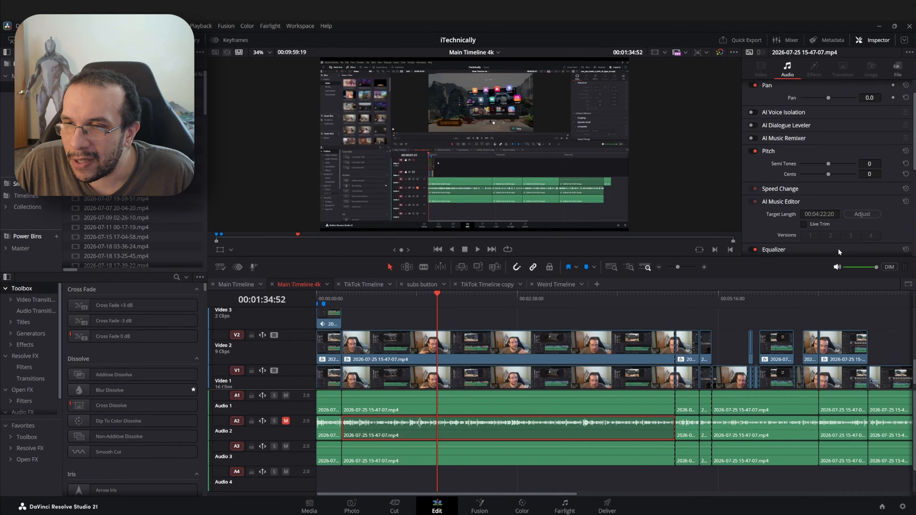
{"action": "scroll", "coordinate": [839, 248], "scroll_direction": "down", "scroll_amount": 5}
{"action": "scroll", "coordinate": [862, 172], "scroll_direction": "down", "scroll_amount": 1}
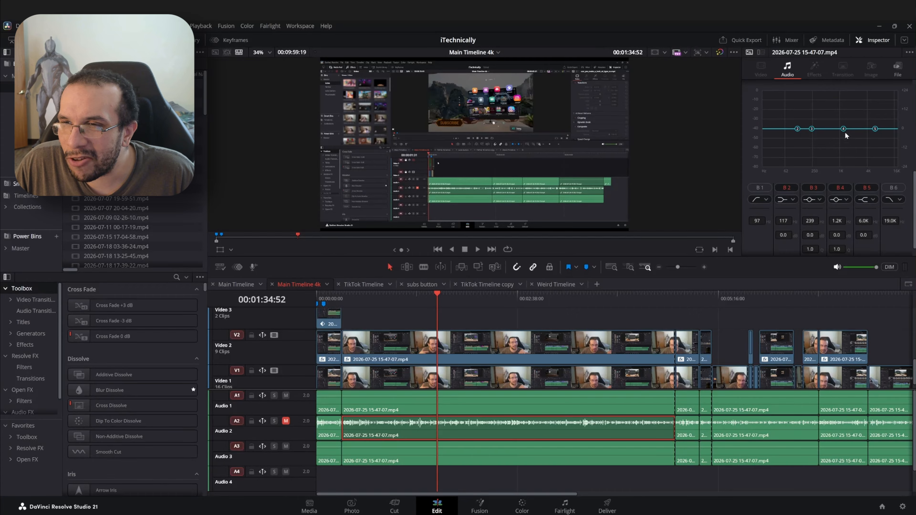
{"action": "mouse_move", "coordinate": [844, 129]}
{"action": "left_mouse_down"}
{"action": "mouse_move", "coordinate": [841, 166]}
{"action": "mouse_move", "coordinate": [841, 141]}
{"action": "left_mouse_up"}
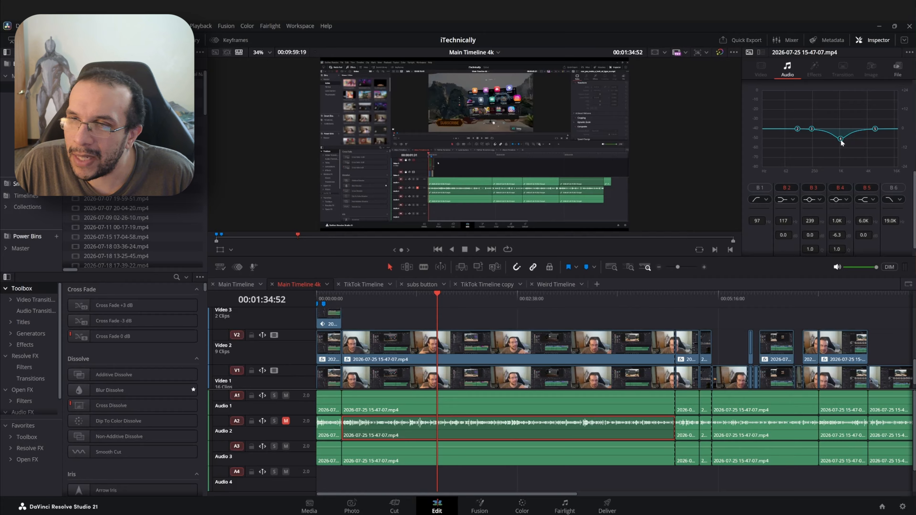
{"action": "left_click_drag", "start_coordinate": [841, 139], "coordinate": [841, 142]}
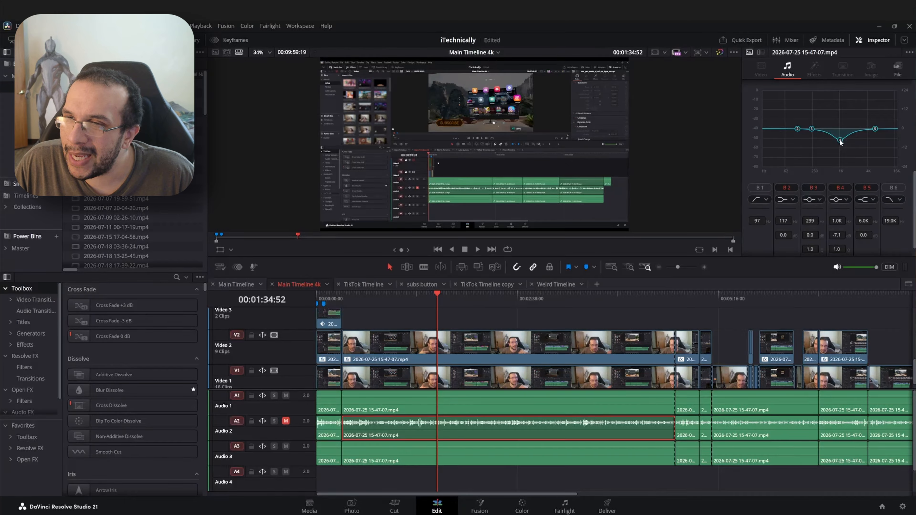
{"action": "scroll", "coordinate": [766, 173], "scroll_direction": "up", "scroll_amount": 5}
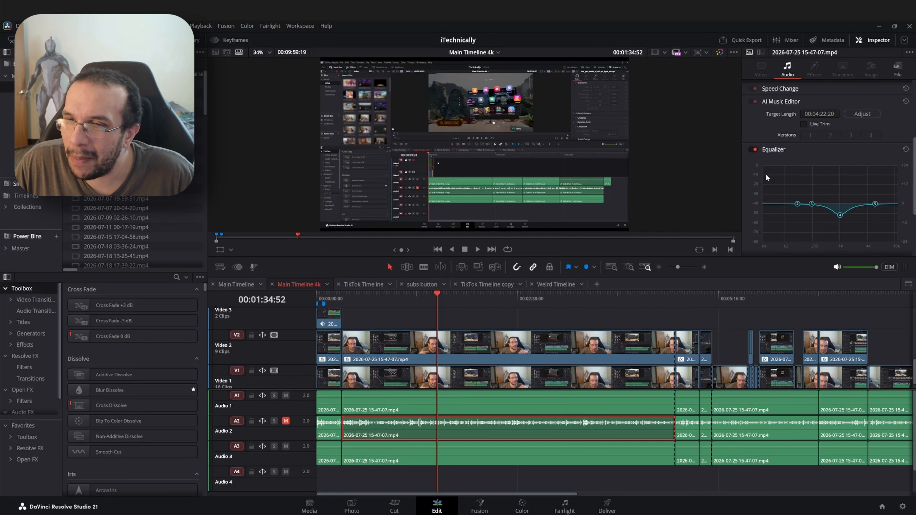
{"action": "scroll", "coordinate": [766, 174], "scroll_direction": "down", "scroll_amount": 3}
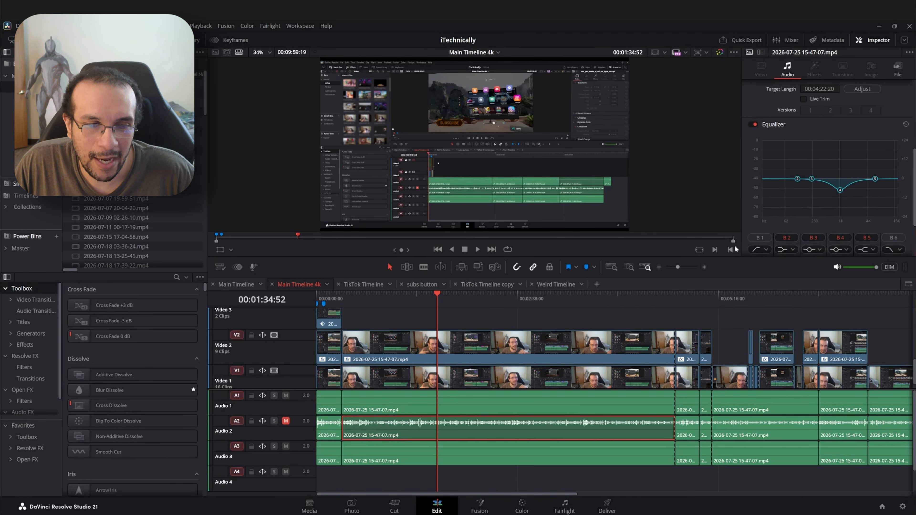
{"action": "scroll", "coordinate": [50, 395], "scroll_direction": "down", "scroll_amount": 1}
Open the Audio FX category of the effects library to show the Fairlight FX.
{"action": "left_click", "coordinate": [50, 395]}
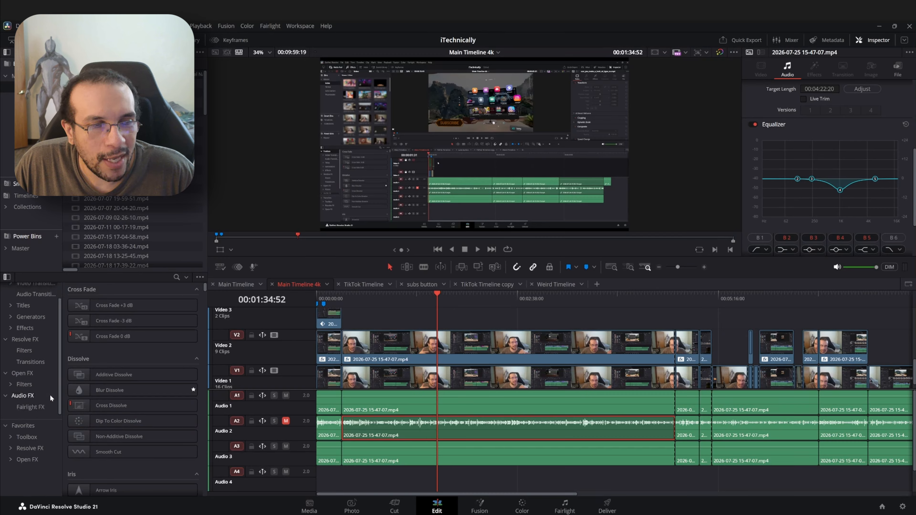
{"action": "left_click", "coordinate": [28, 396]}
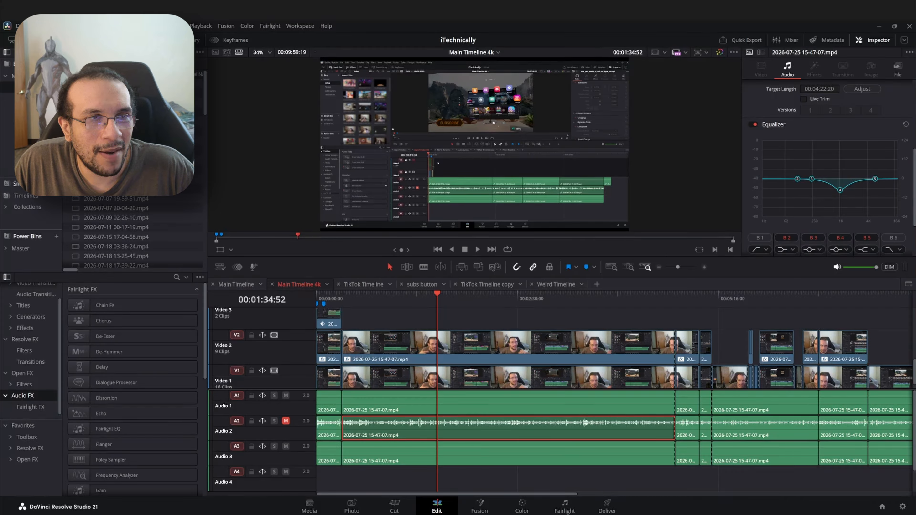
{"action": "left_click", "coordinate": [91, 40]}
{"action": "left_click", "coordinate": [91, 40]}
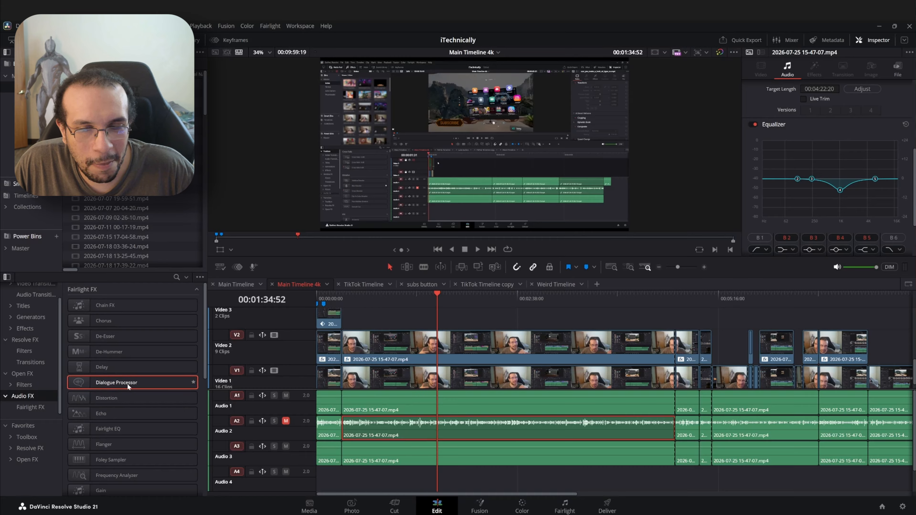
Apply the Dialogue Processor effect to the Audio 2 clip and switch off its Excite module.
{"action": "left_click_drag", "start_coordinate": [128, 383], "coordinate": [411, 428]}
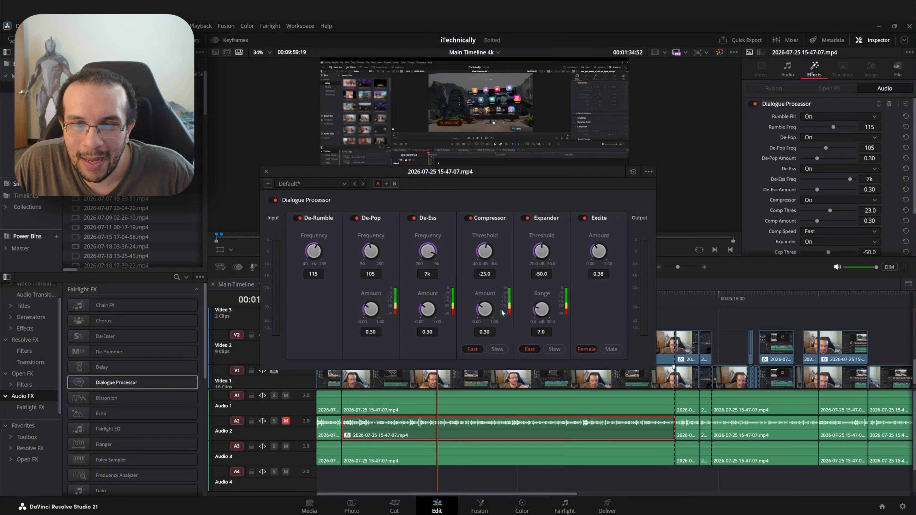
{"action": "left_click", "coordinate": [584, 218]}
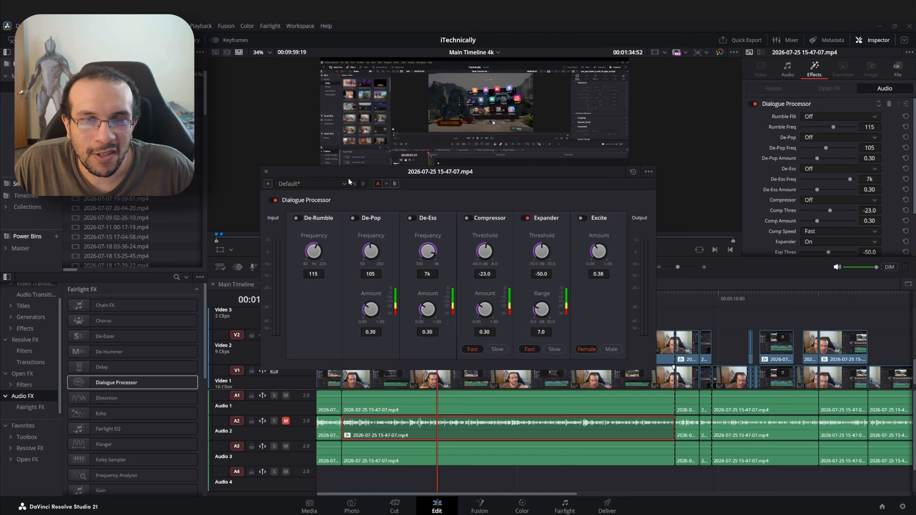
Load the Dialogue Processor's Male VO preset and switch off the De-Ess module.
{"action": "left_click", "coordinate": [344, 183]}
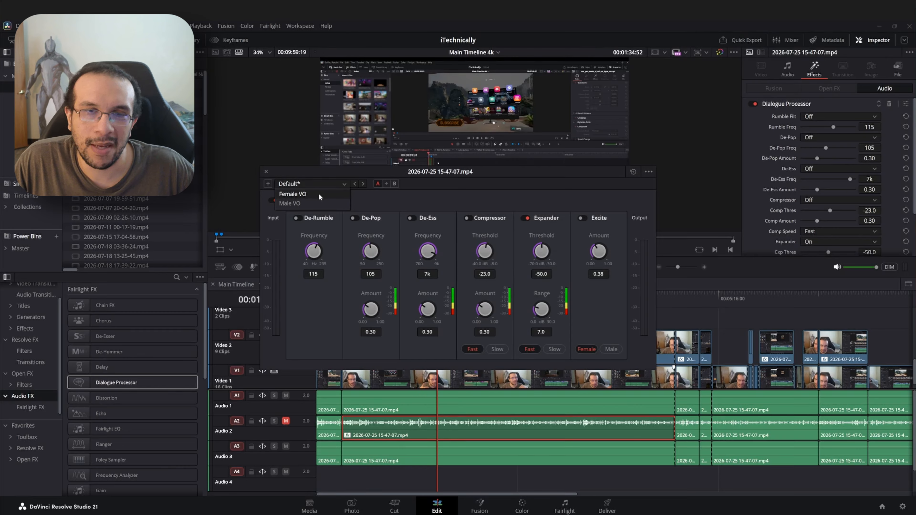
{"action": "left_click", "coordinate": [309, 204]}
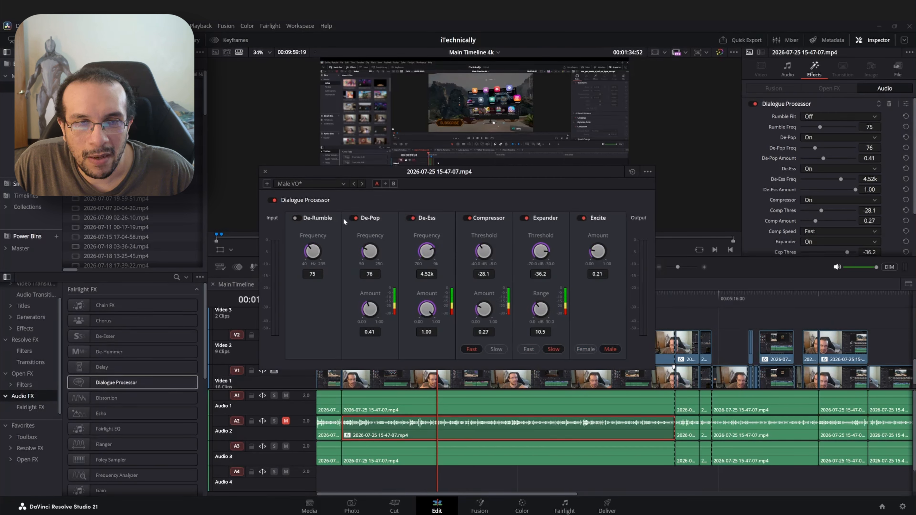
{"action": "left_click", "coordinate": [409, 219]}
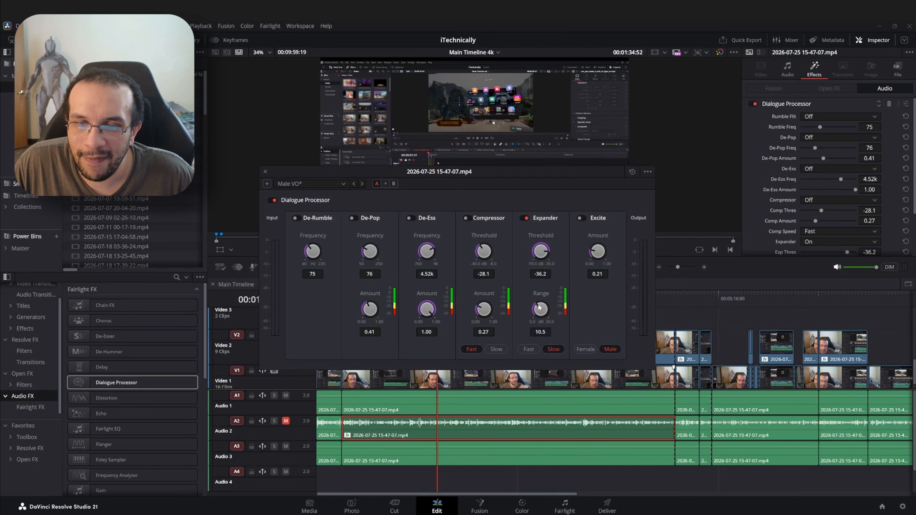
Set the Expander range to 10.3 and threshold to -36.5, then close the Dialogue Processor window.
{"action": "mouse_move", "coordinate": [539, 307]}
{"action": "left_mouse_down"}
{"action": "mouse_move", "coordinate": [532, 317]}
{"action": "mouse_move", "coordinate": [539, 304]}
{"action": "left_mouse_up"}
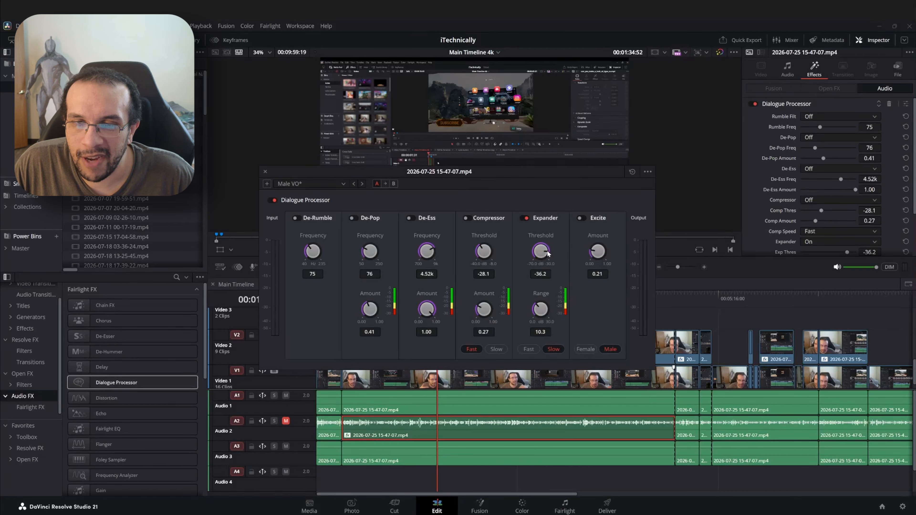
{"action": "left_click_drag", "start_coordinate": [548, 254], "coordinate": [547, 237]}
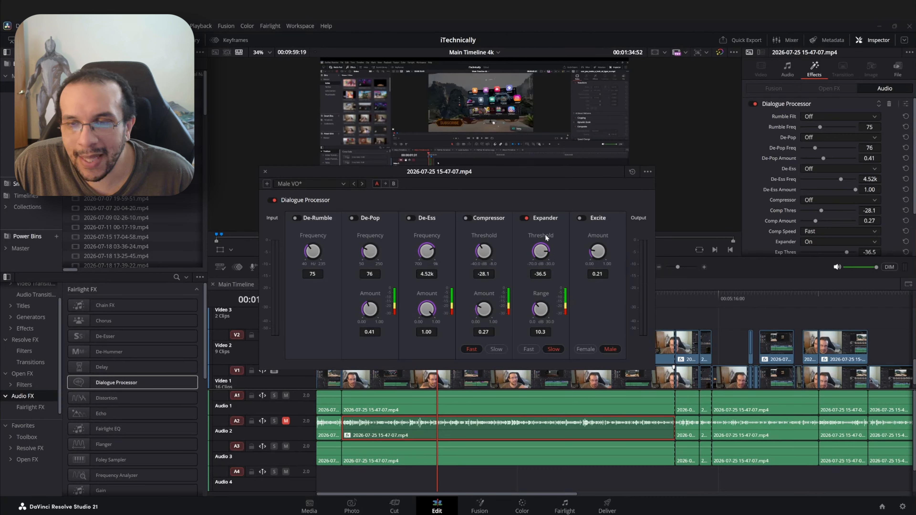
{"action": "left_click", "coordinate": [266, 171]}
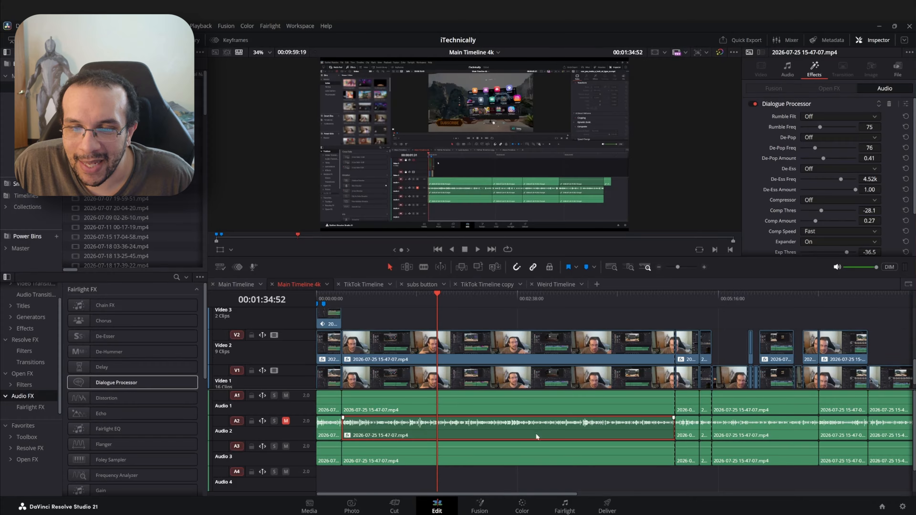
Toggle the clip's Pitch effect off and back on in the Inspector's audio settings.
{"action": "left_click", "coordinate": [788, 69]}
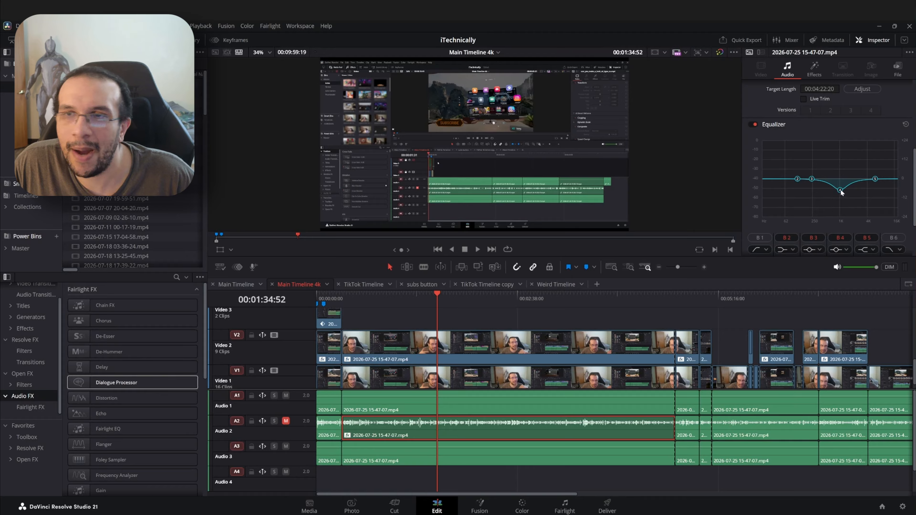
{"action": "scroll", "coordinate": [766, 156], "scroll_direction": "up", "scroll_amount": 2}
{"action": "scroll", "coordinate": [766, 156], "scroll_direction": "up", "scroll_amount": 4}
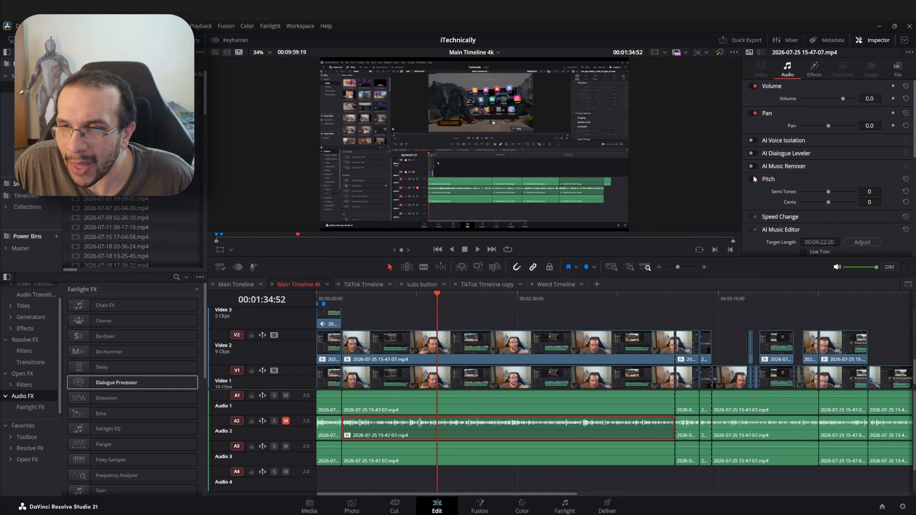
{"action": "left_click", "coordinate": [754, 178]}
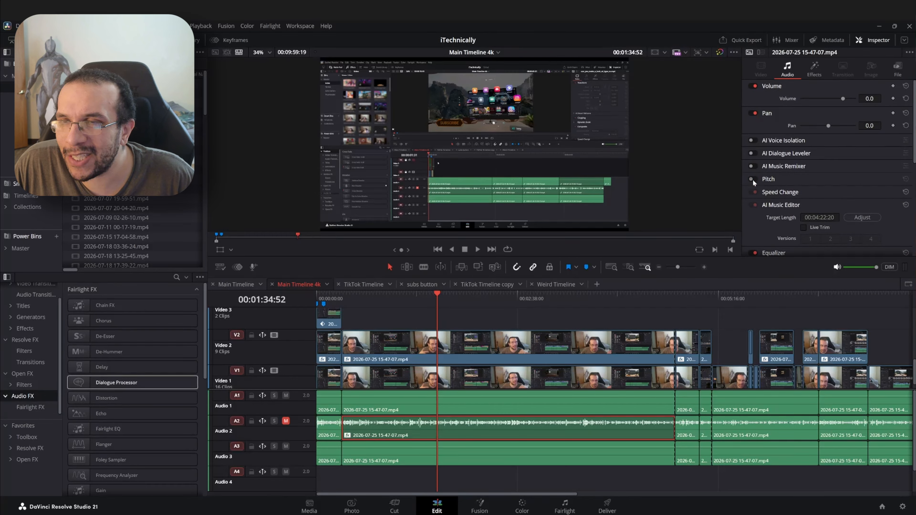
{"action": "left_click", "coordinate": [785, 179]}
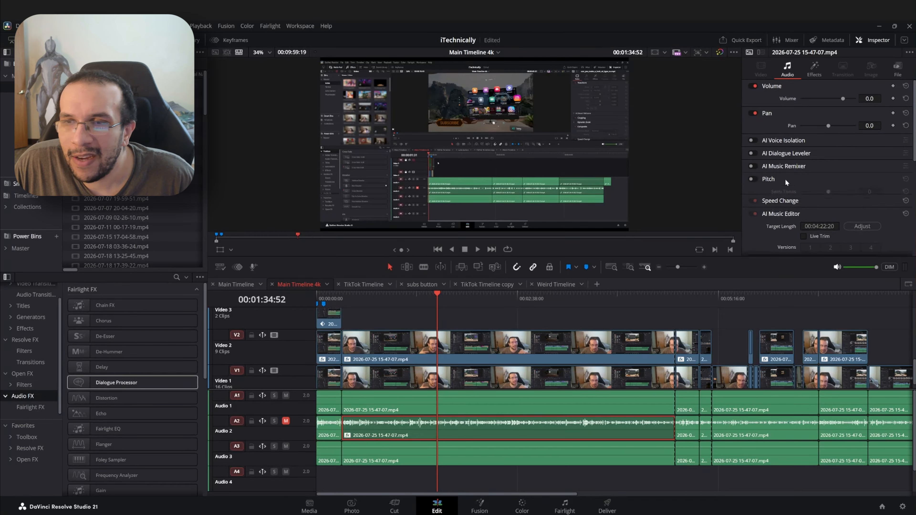
{"action": "left_click", "coordinate": [753, 179]}
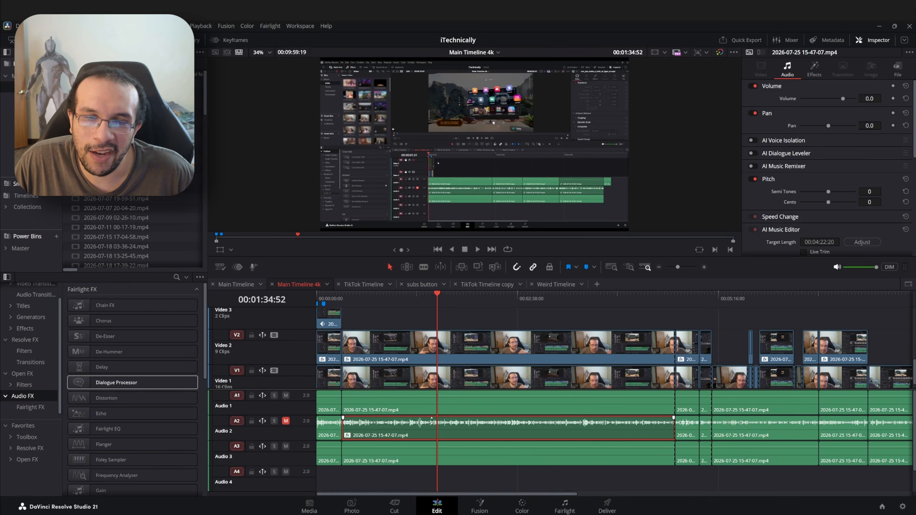
Lower the Audio 2 clip's volume to -2.3 dB.
{"action": "left_click_drag", "start_coordinate": [432, 421], "coordinate": [432, 422]}
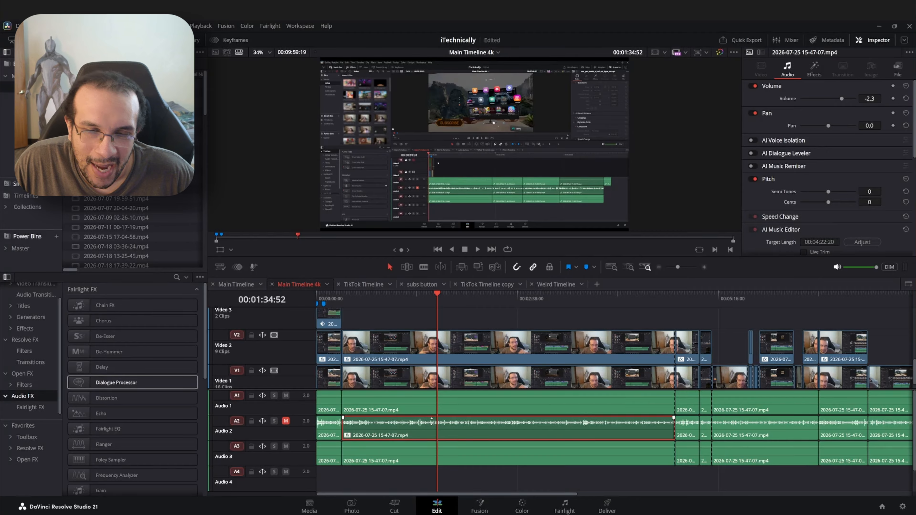